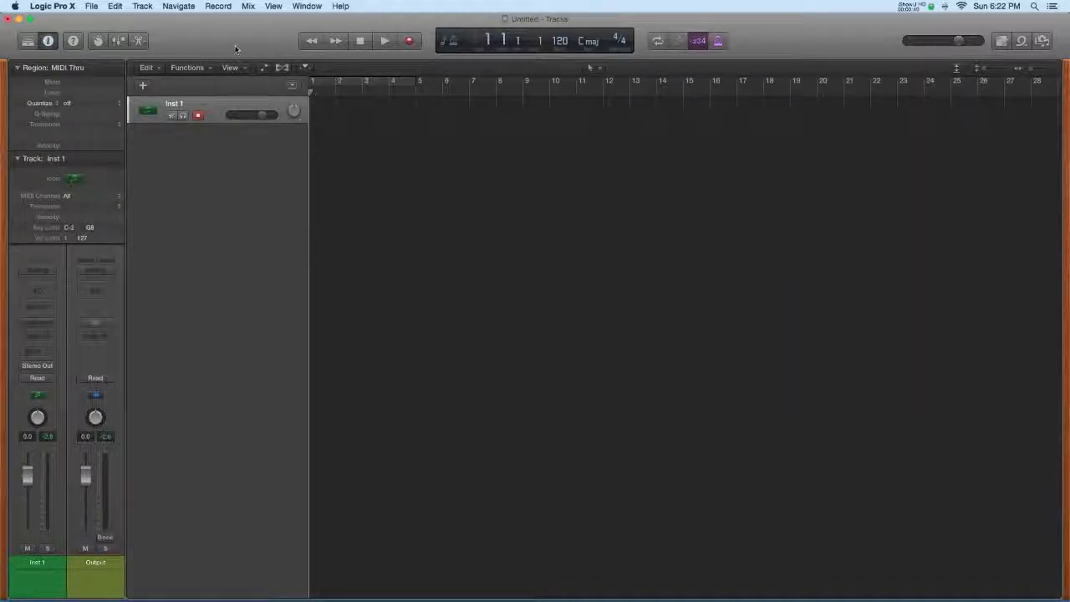
Step: Show the on-screen Keyboard and place it in the middle of the empty tracks area
{"action": "left_click", "coordinate": [307, 7]}
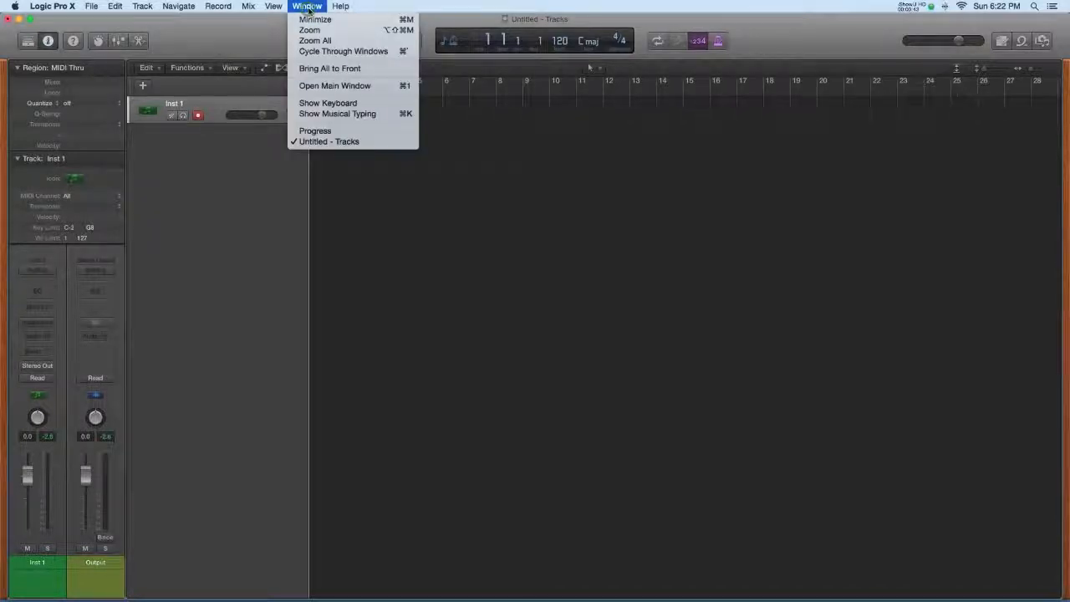
{"action": "left_click", "coordinate": [364, 104]}
{"action": "left_click_drag", "start_coordinate": [667, 281], "coordinate": [588, 207]}
{"action": "left_click_drag", "start_coordinate": [688, 376], "coordinate": [735, 423]}
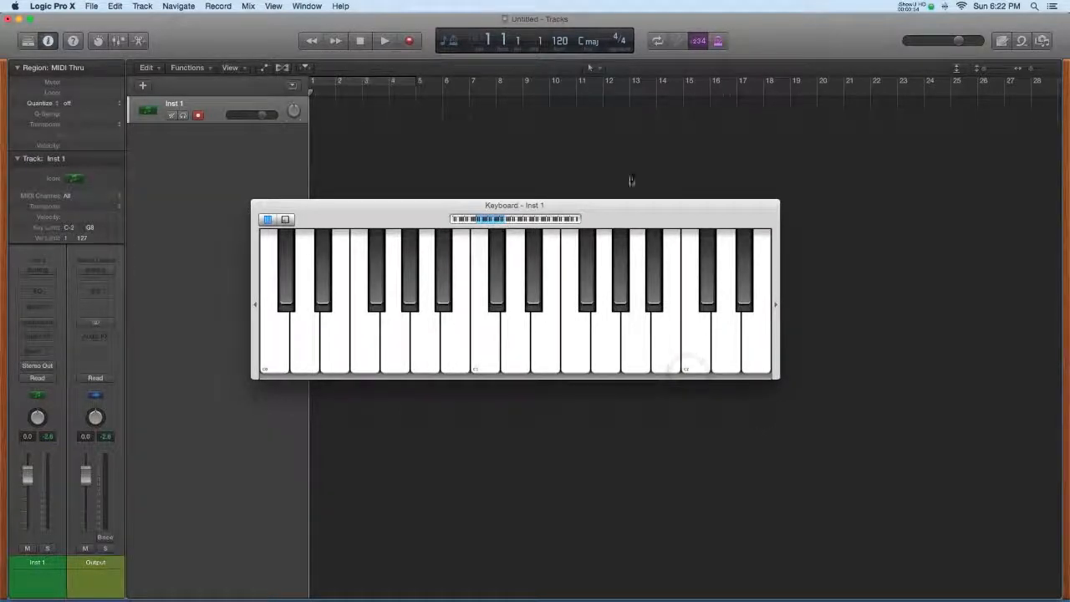
{"action": "left_click_drag", "start_coordinate": [631, 216], "coordinate": [743, 234]}
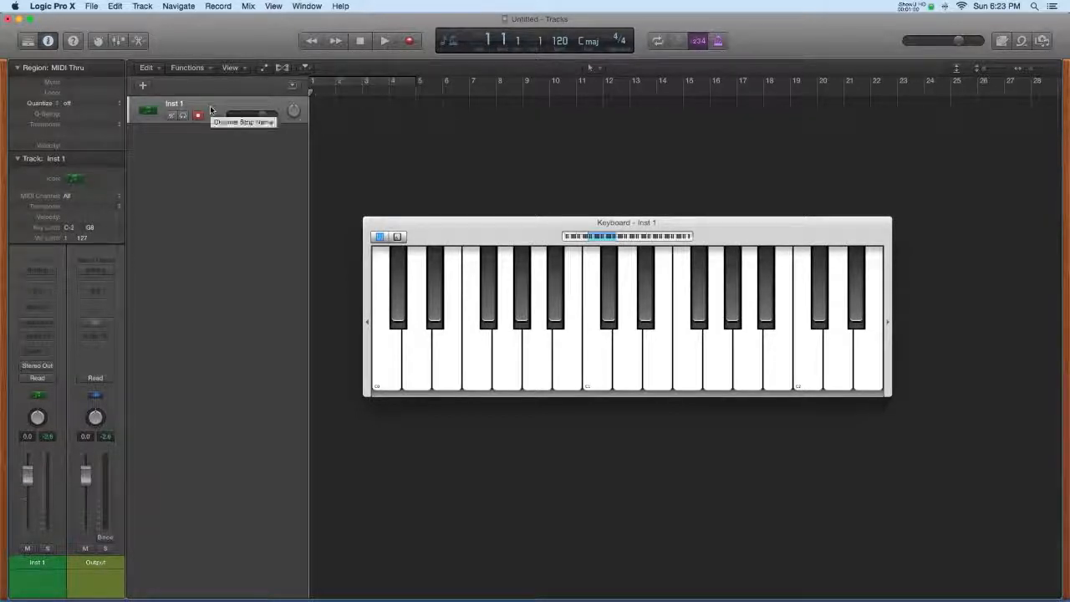
Step: Load the Bluebird drum kit patch onto the Inst 1 track from the Library, then hide the Library
{"action": "left_click", "coordinate": [27, 41]}
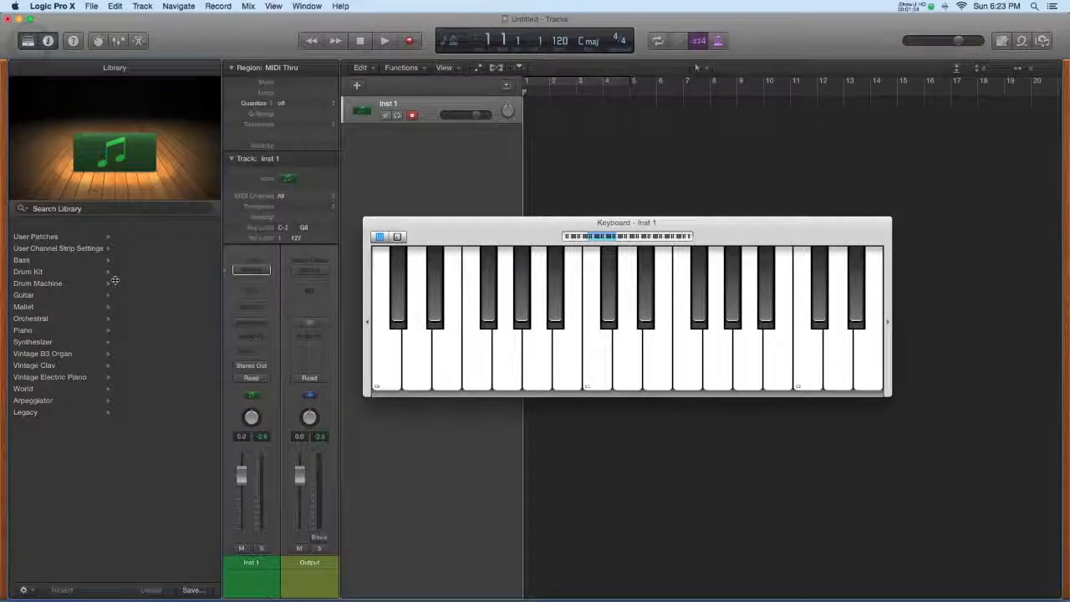
{"action": "left_click", "coordinate": [44, 273]}
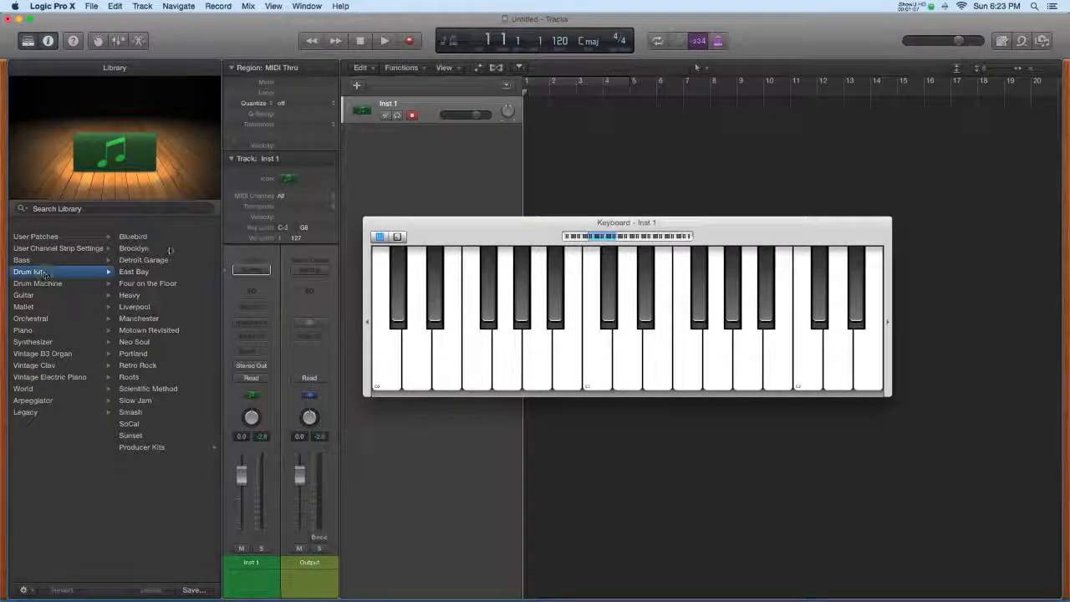
{"action": "left_click", "coordinate": [138, 240]}
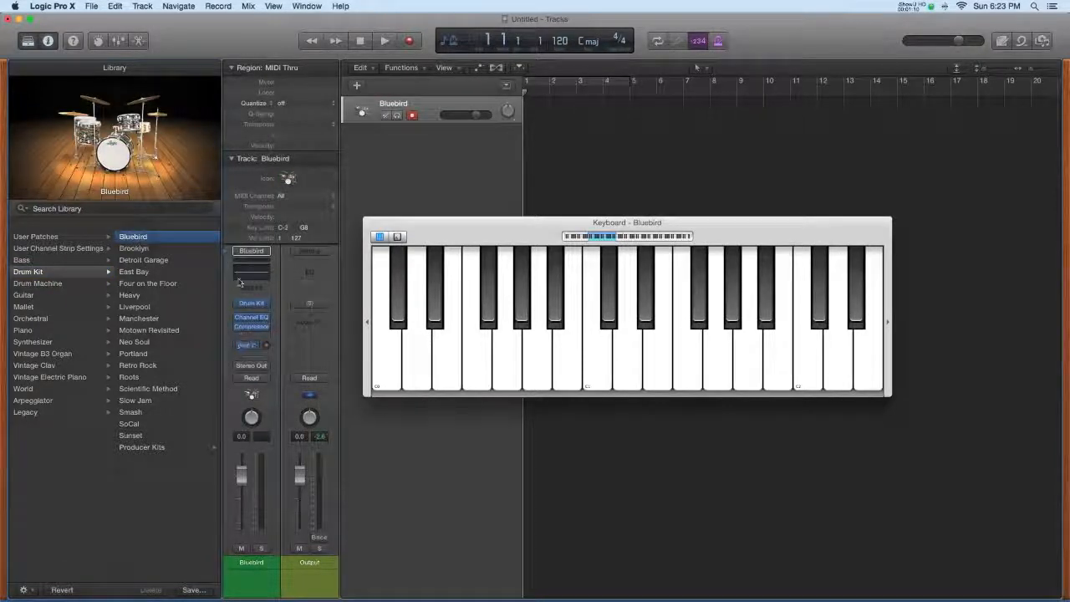
{"action": "left_click", "coordinate": [27, 44]}
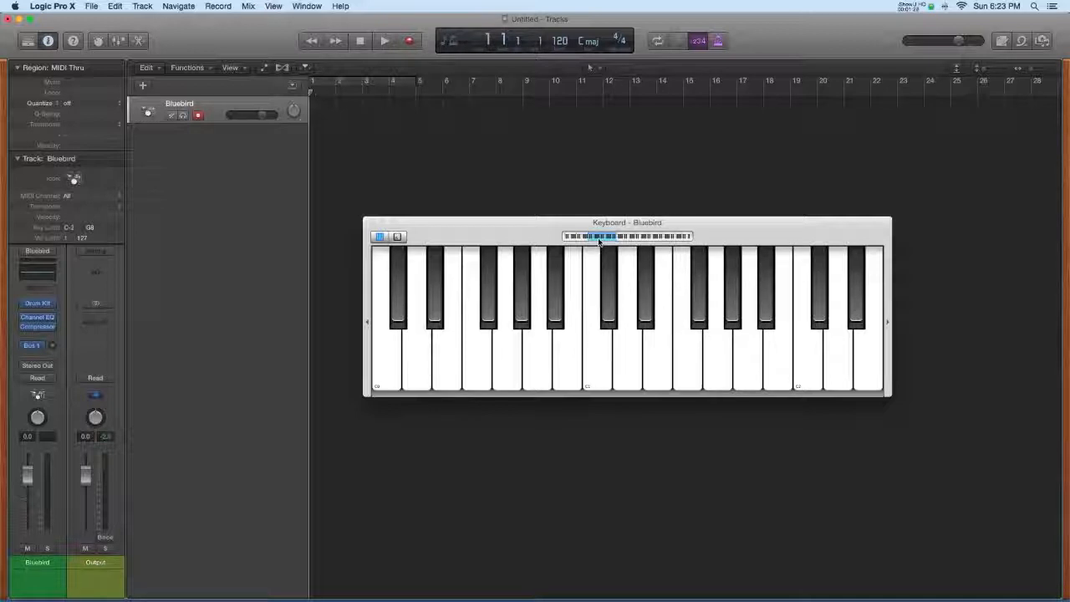
Step: Audition the C1 drum sound several times on the on-screen keyboard
{"action": "left_click", "coordinate": [602, 354]}
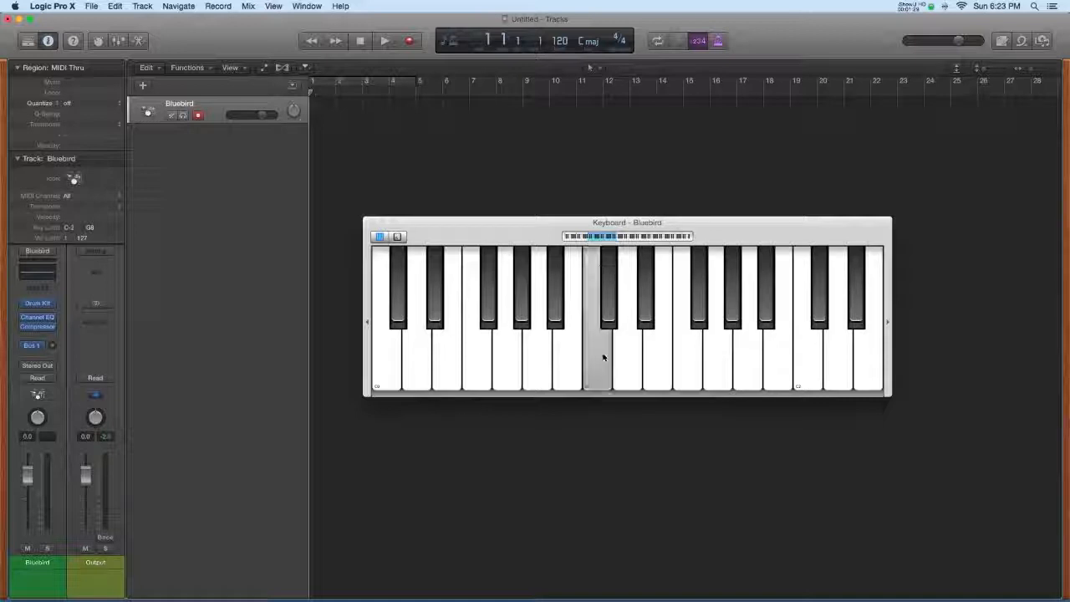
{"action": "left_click", "coordinate": [602, 353]}
{"action": "left_click", "coordinate": [598, 353]}
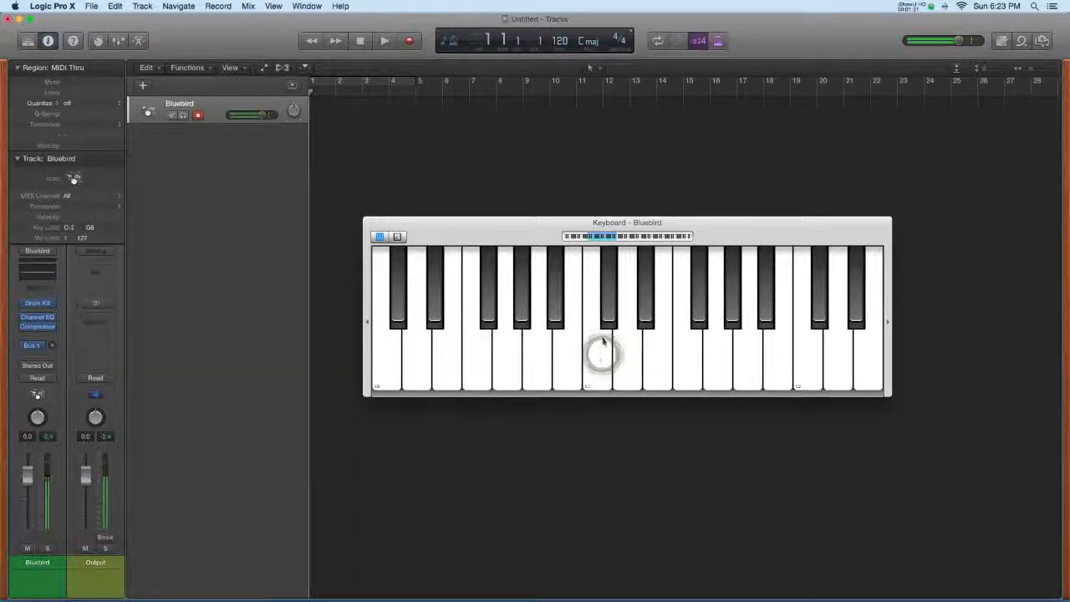
{"action": "left_click", "coordinate": [597, 353]}
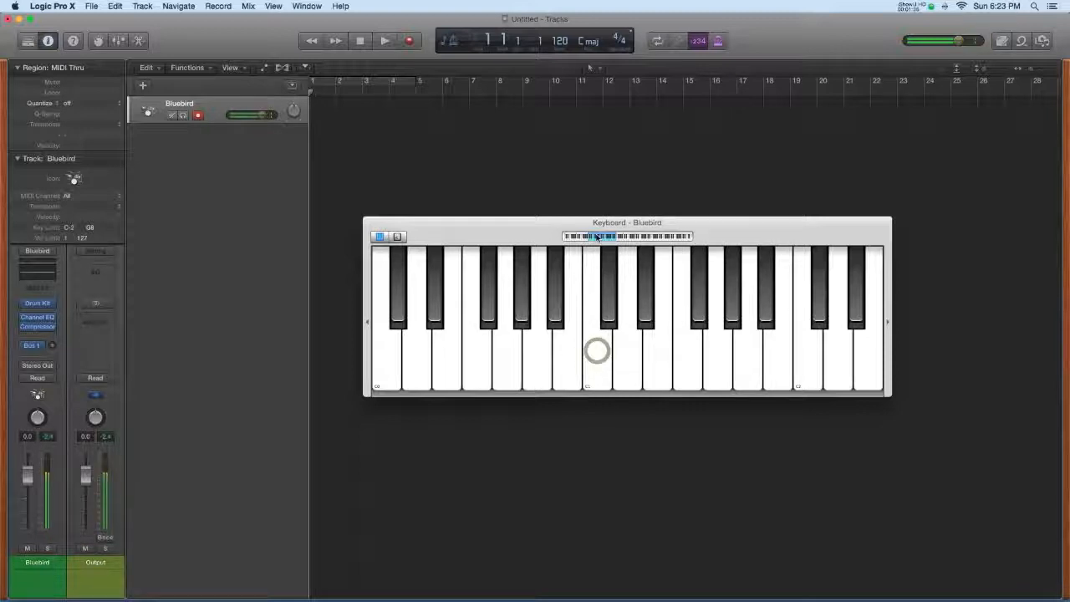
Step: Shift the on-screen keyboard's range down to the lowest octaves, play a note there, and return to the C0–C2 range
{"action": "left_click_drag", "start_coordinate": [597, 238], "coordinate": [584, 242]}
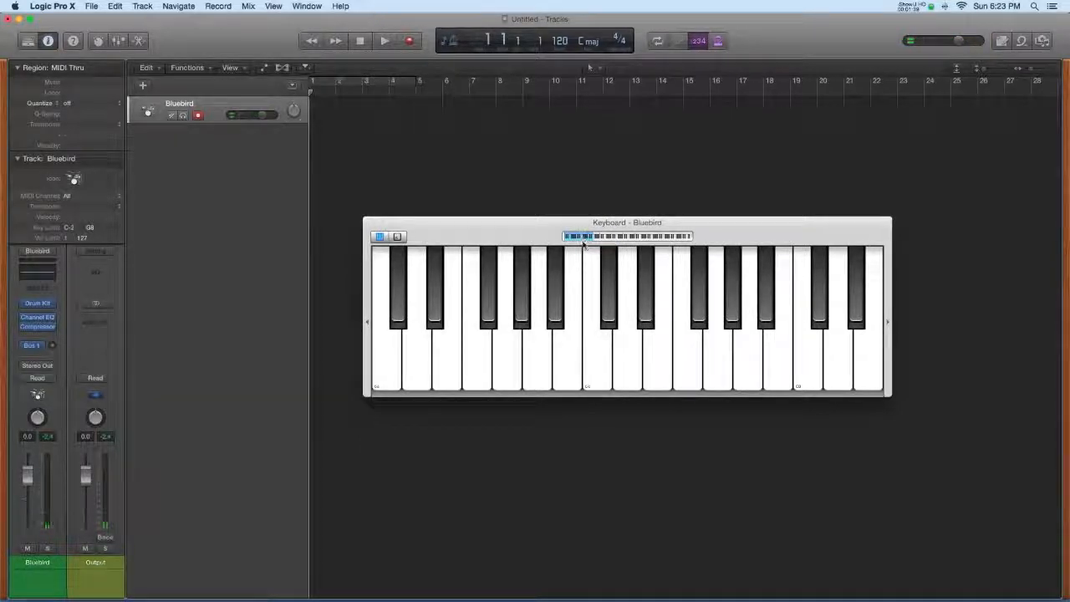
{"action": "left_click", "coordinate": [602, 335]}
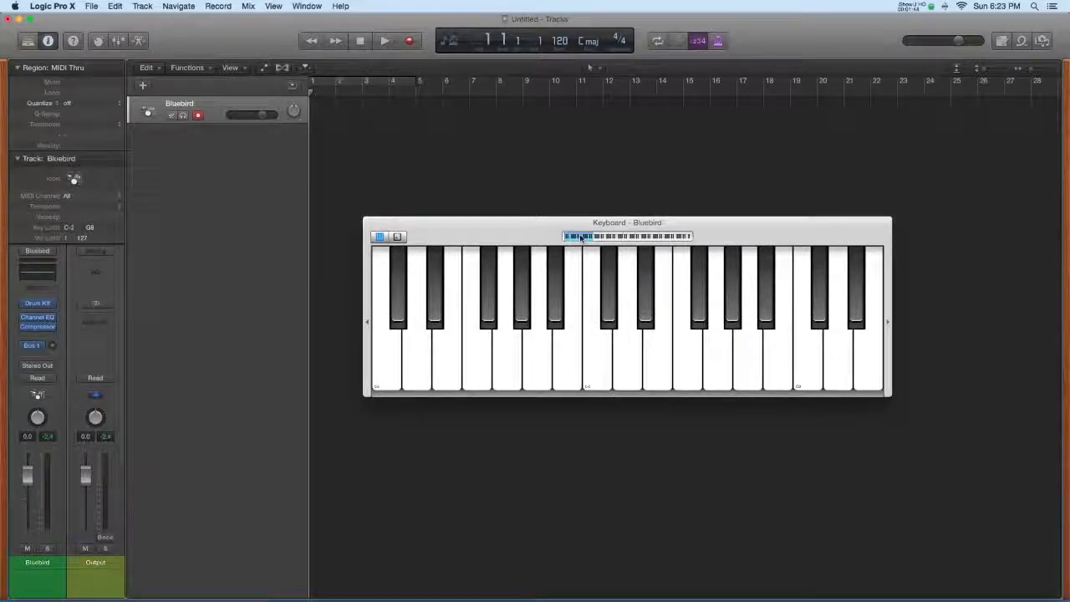
{"action": "left_click_drag", "start_coordinate": [584, 237], "coordinate": [606, 244]}
Step: Play C1 and D1 alternately on the on-screen keyboard to rehearse a kick and snare pattern
{"action": "left_click", "coordinate": [601, 365]}
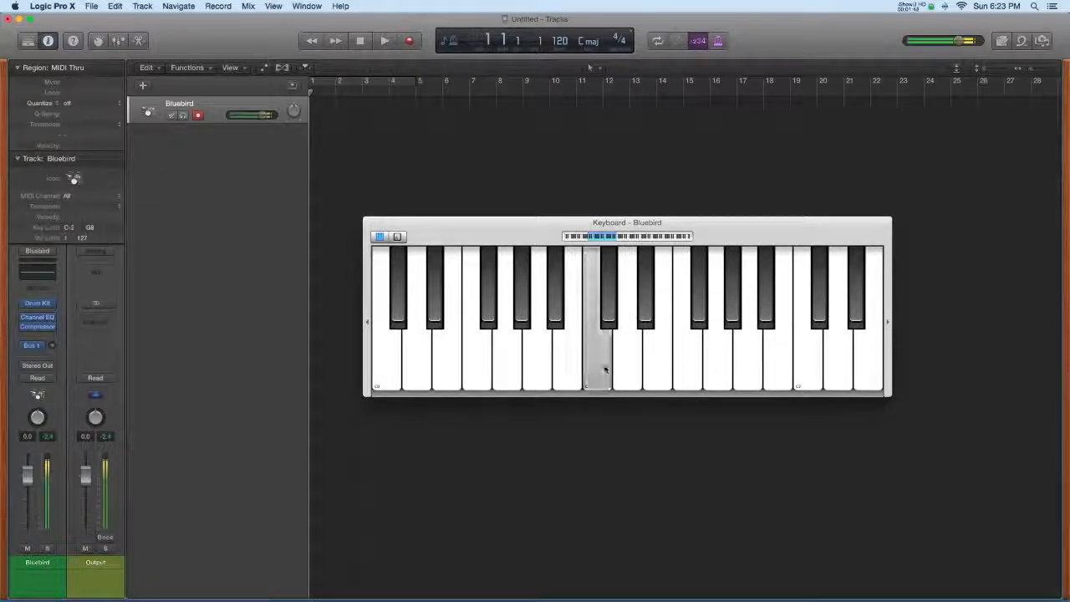
{"action": "left_click", "coordinate": [623, 365]}
{"action": "left_click", "coordinate": [598, 364]}
{"action": "left_click", "coordinate": [623, 363]}
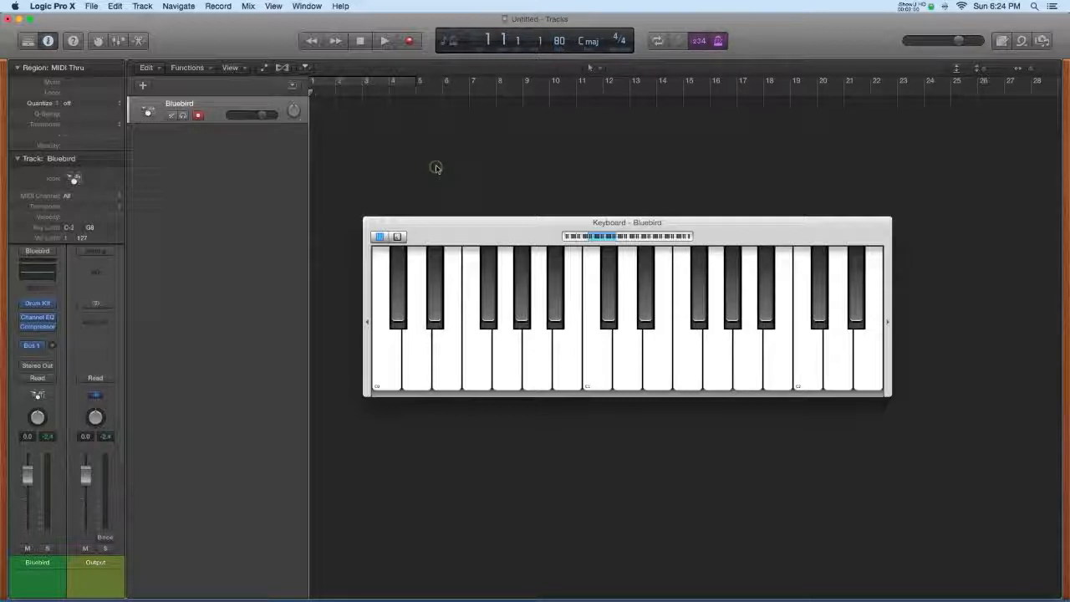
Step: Record about three bars of alternating C1 and D1 notes on the Bluebird track with the on-screen keyboard
{"action": "key", "text": "r"}
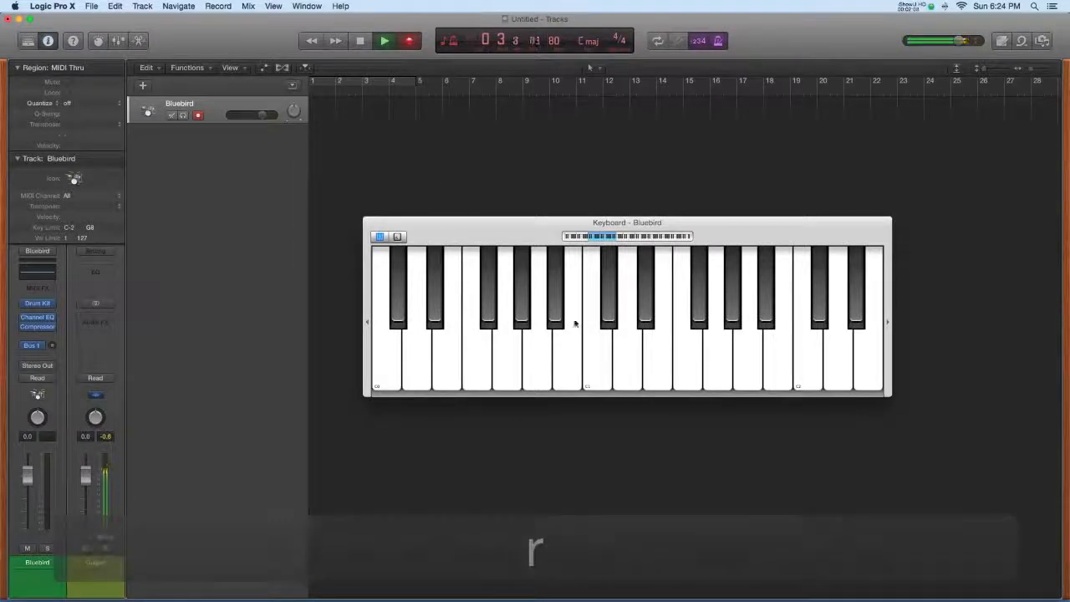
{"action": "left_click", "coordinate": [598, 351]}
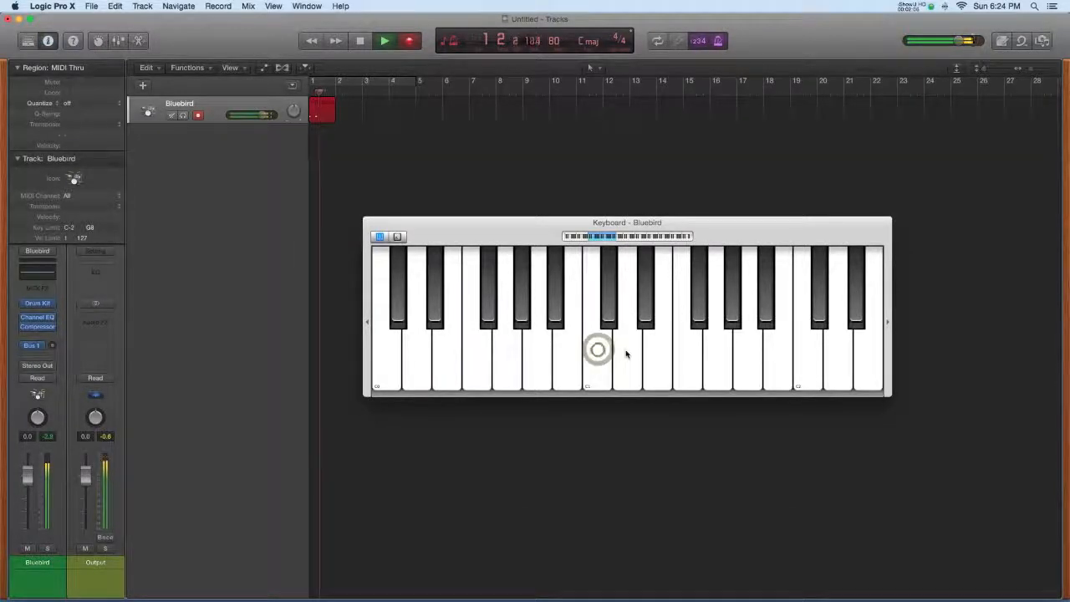
{"action": "left_click", "coordinate": [626, 352]}
{"action": "left_click", "coordinate": [594, 354]}
{"action": "left_click", "coordinate": [622, 355]}
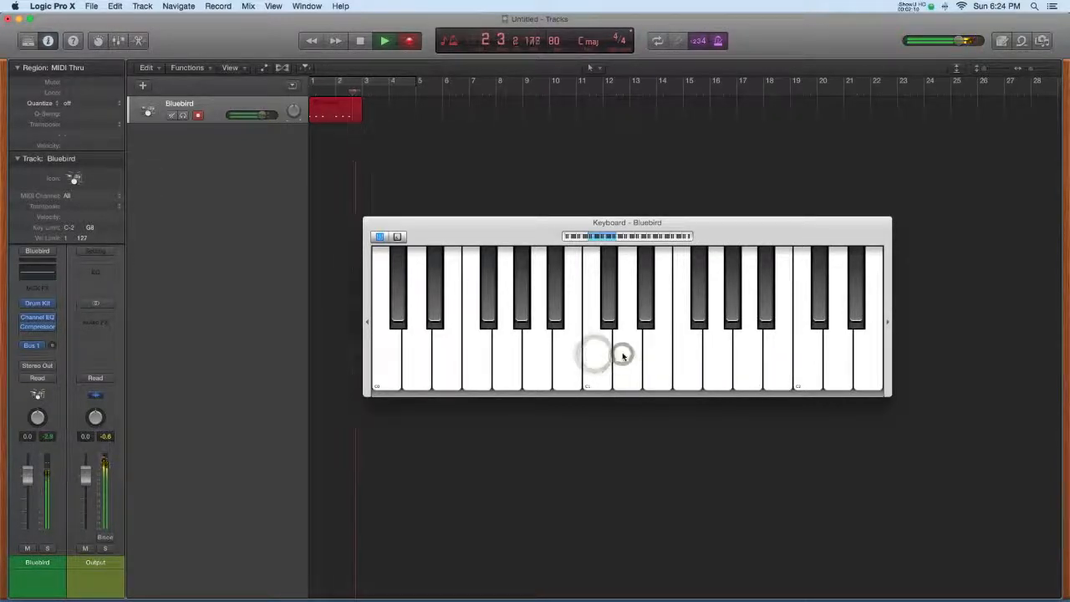
{"action": "left_click", "coordinate": [600, 354]}
{"action": "left_click", "coordinate": [621, 356]}
{"action": "key", "text": "space"}
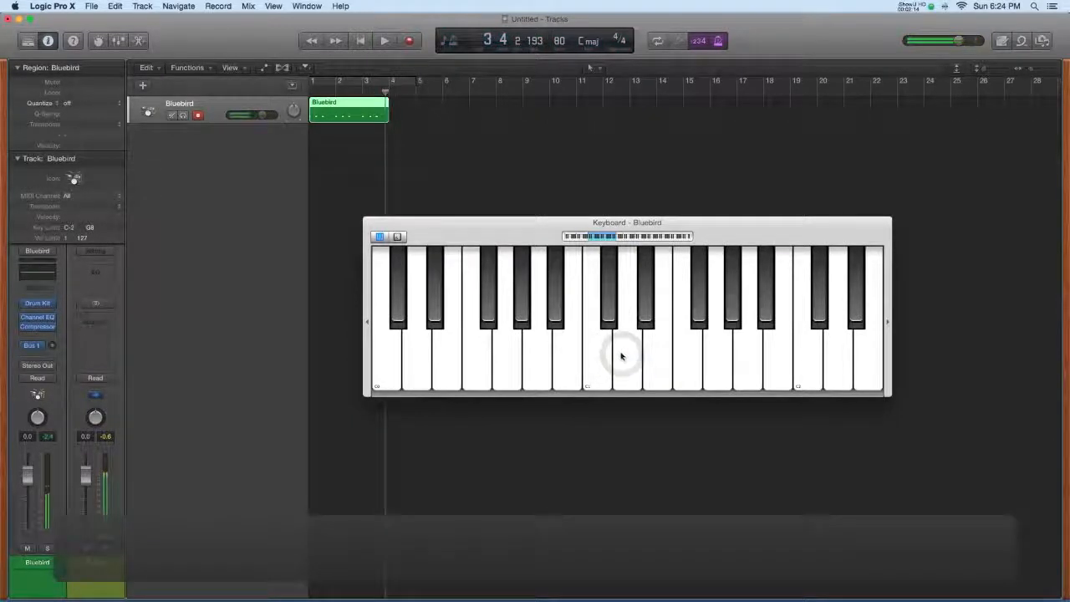
Step: Play back the recorded Bluebird region from bar 1 and stop it
{"action": "key", "text": "Return"}
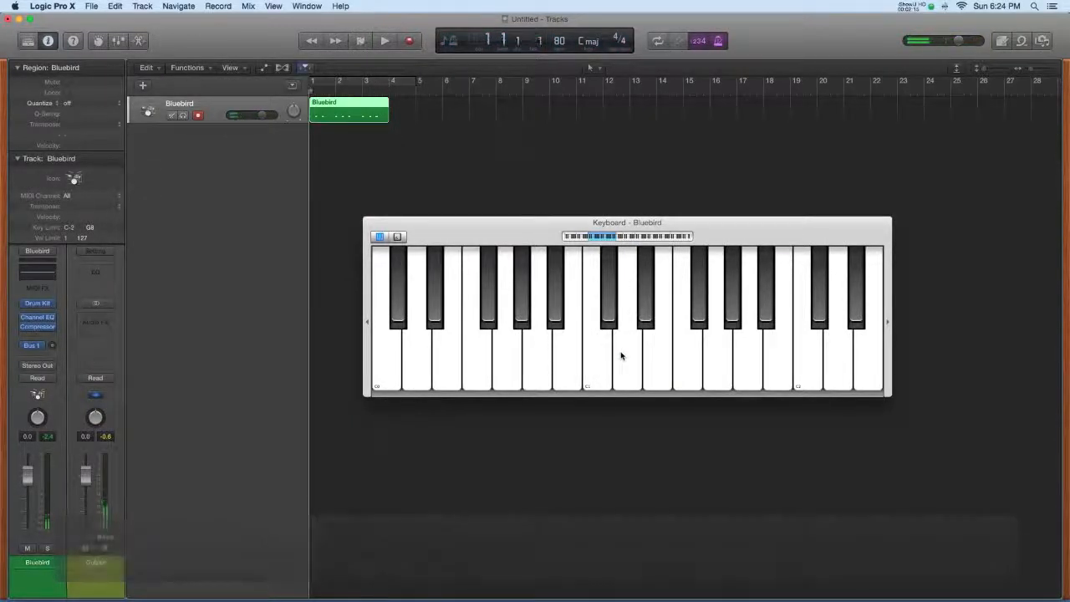
{"action": "key", "text": "space"}
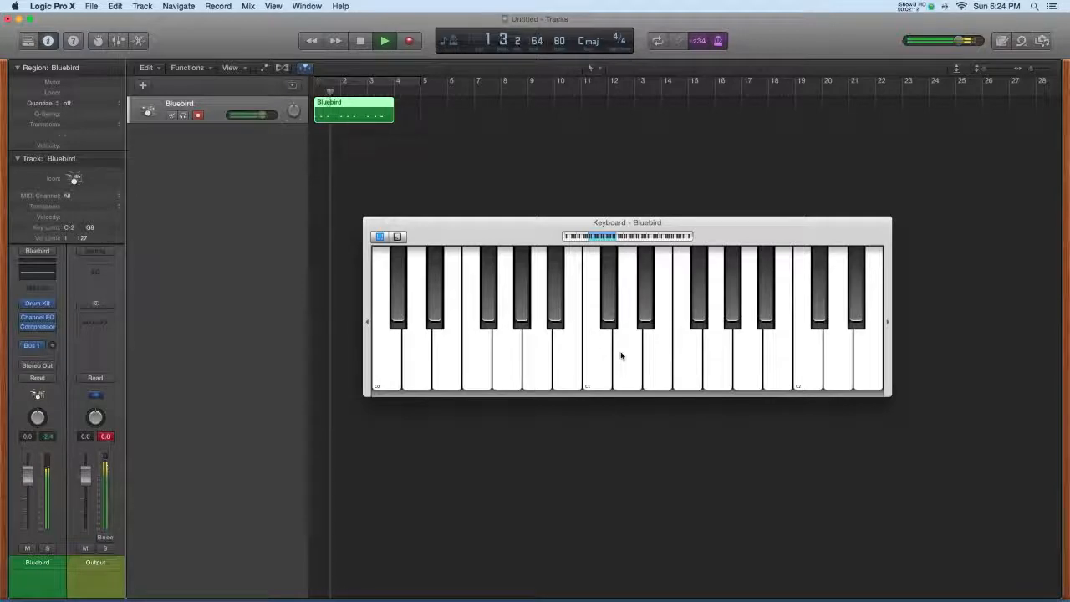
{"action": "key", "text": "space"}
{"action": "left_click_drag", "start_coordinate": [263, 114], "coordinate": [239, 113]}
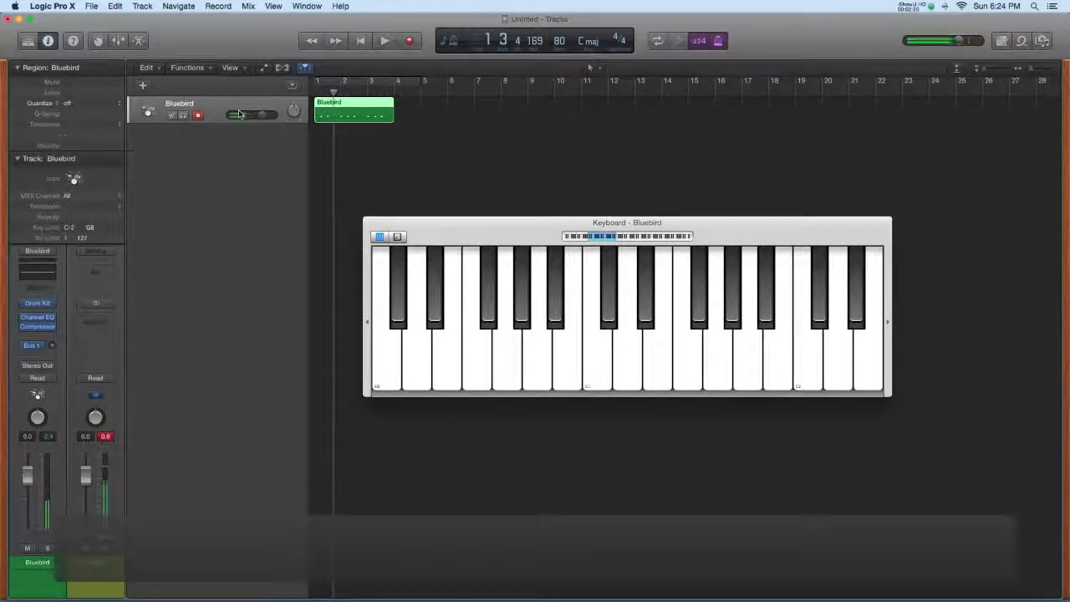
Step: Set the recorded Bluebird region's quantize to 1/4 Note and deselect the region
{"action": "left_click", "coordinate": [69, 105]}
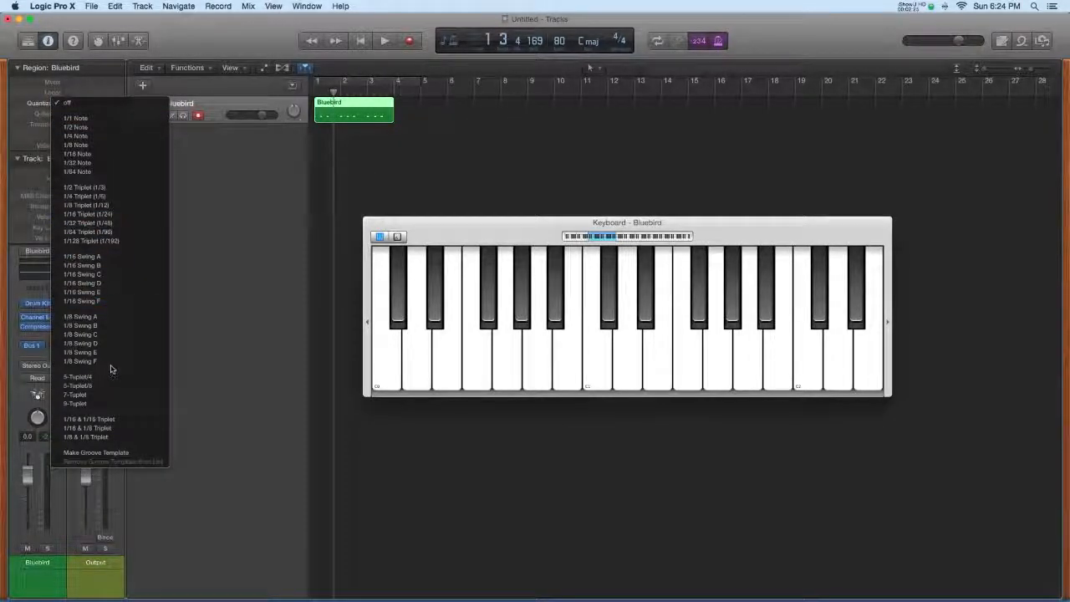
{"action": "left_click", "coordinate": [115, 136]}
{"action": "left_click", "coordinate": [403, 170]}
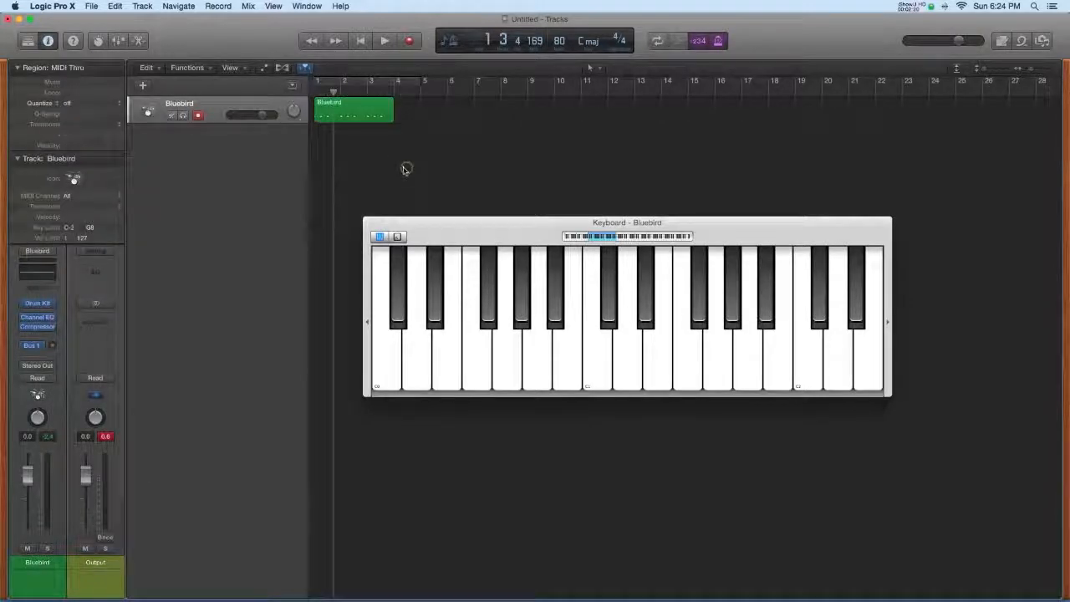
Step: Play back the quantized drum region briefly and undo the drum recording
{"action": "key", "text": "space"}
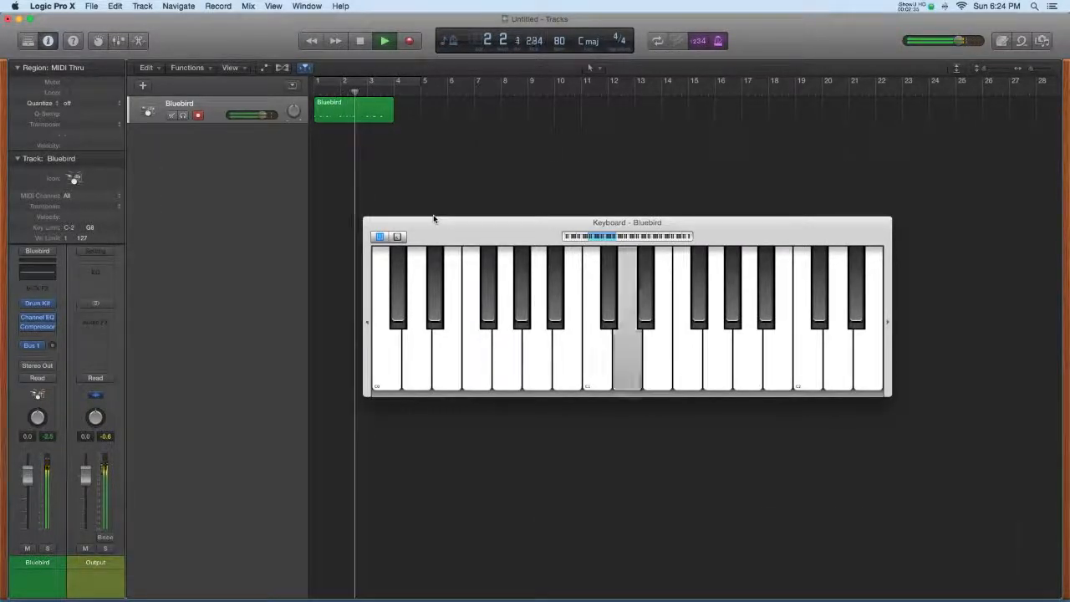
{"action": "key", "text": "space"}
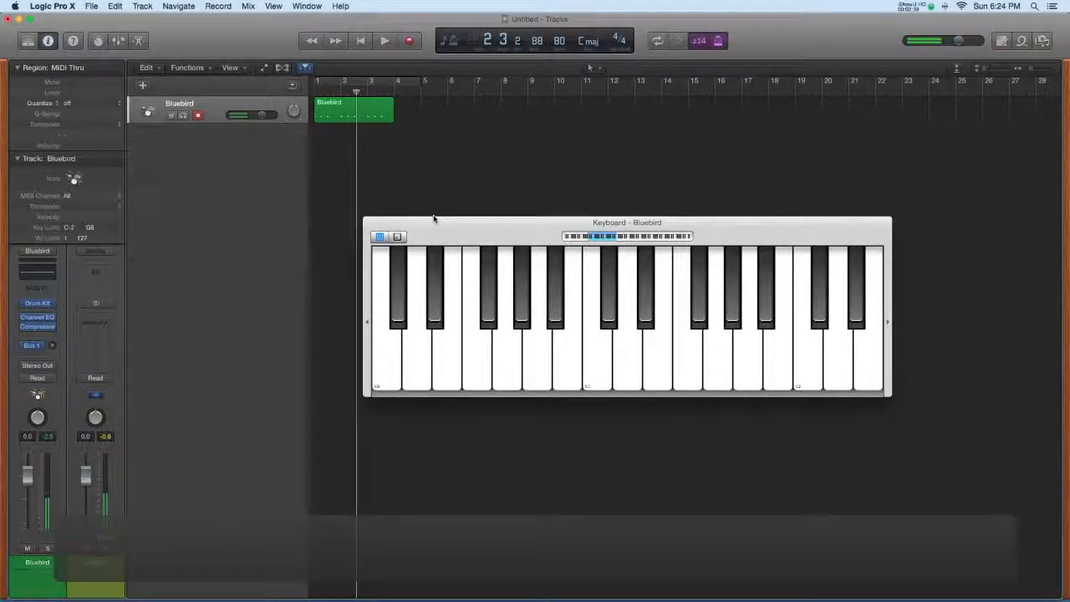
{"action": "key", "text": "super+z"}
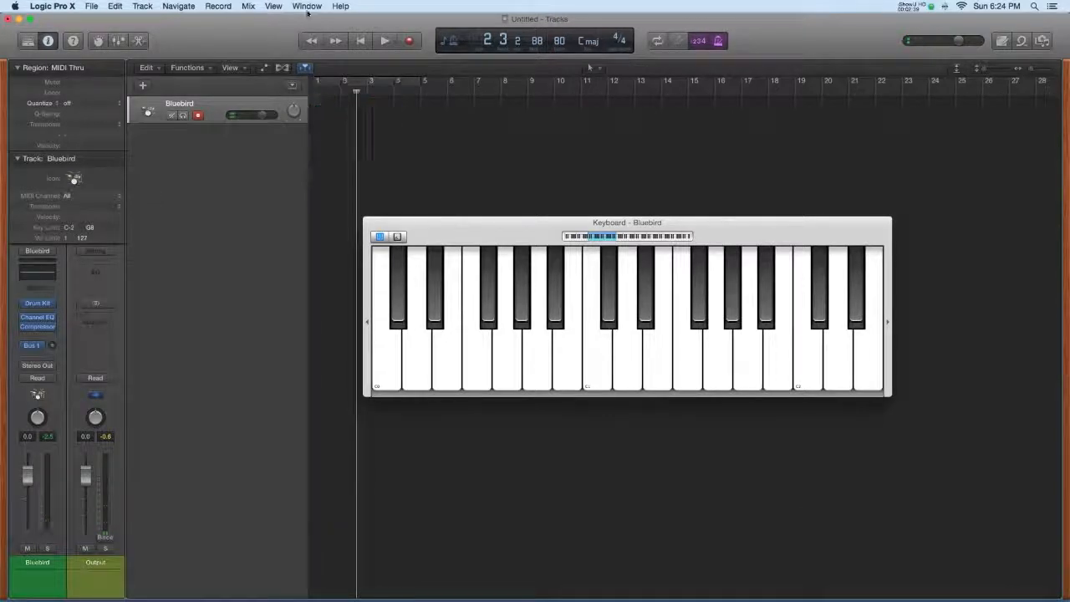
Step: Show Musical Typing for the Bluebird track and move its window slightly higher
{"action": "left_click", "coordinate": [307, 7]}
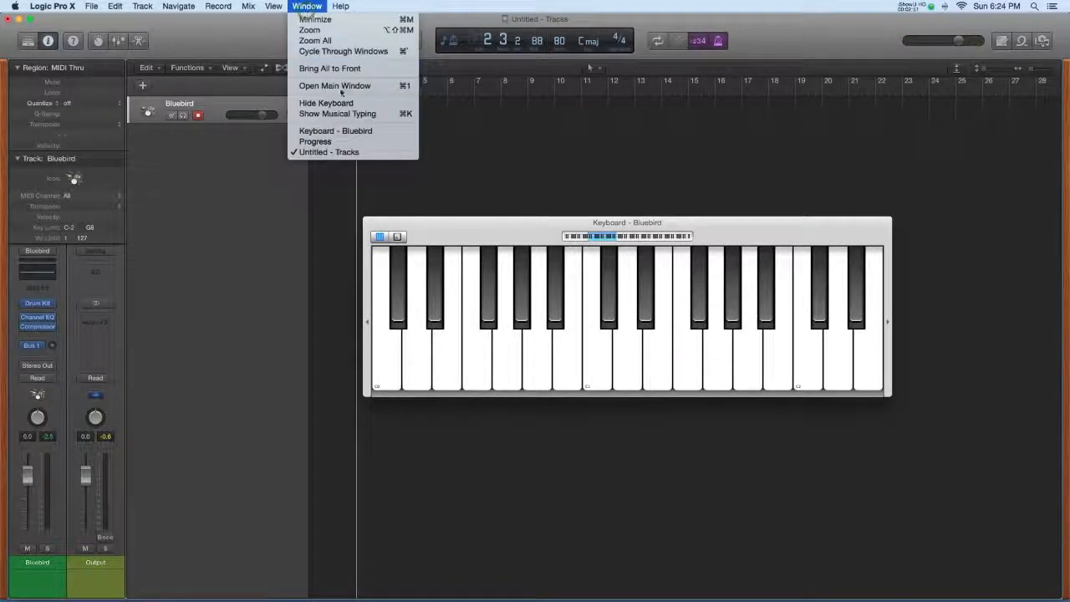
{"action": "left_click", "coordinate": [358, 115]}
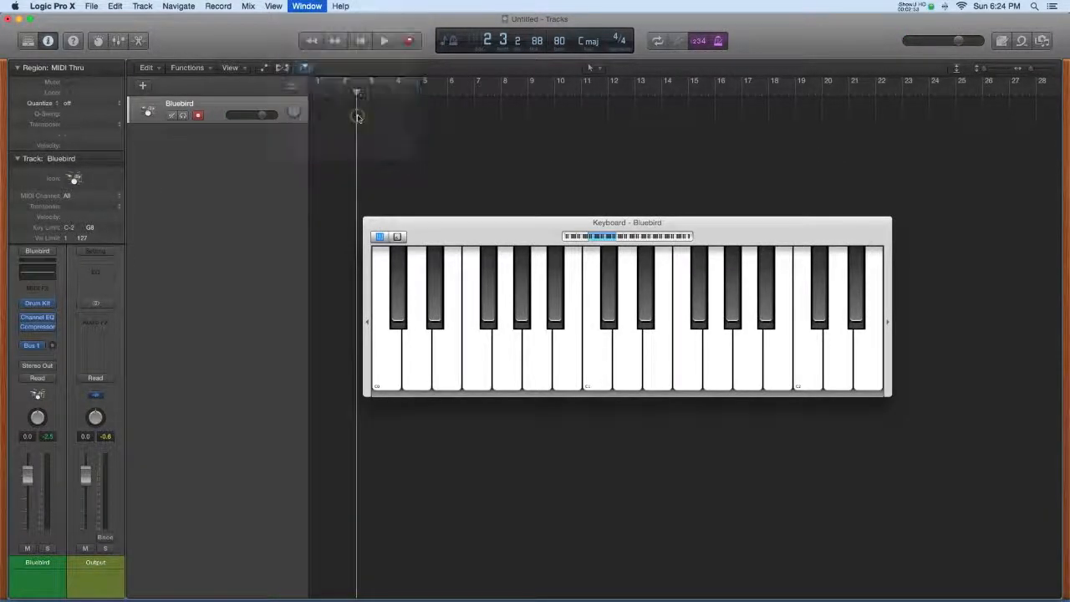
{"action": "mouse_move", "coordinate": [455, 231]}
{"action": "left_mouse_down"}
{"action": "mouse_move", "coordinate": [474, 220]}
{"action": "mouse_move", "coordinate": [458, 214]}
{"action": "left_mouse_up"}
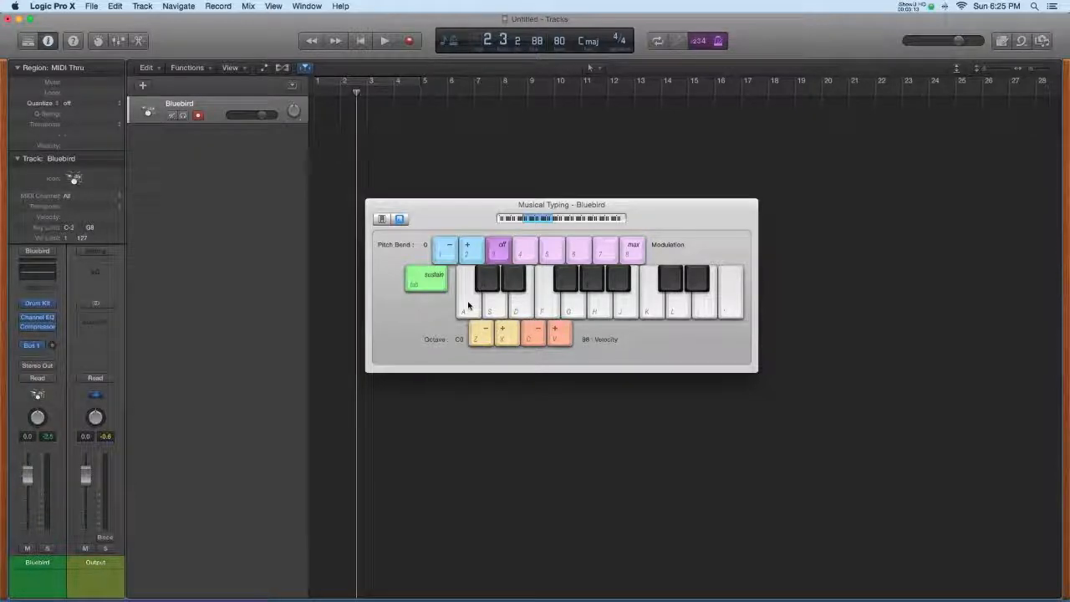
Step: Audition the Bluebird drum sounds with Musical Typing from note A through L, finishing with a repeated K and L beat
{"action": "key", "text": "a"}
{"action": "key", "text": "a"}
{"action": "key", "text": "s"}
{"action": "key", "text": "d"}
{"action": "key", "text": "f"}
{"action": "key", "text": "g"}
{"action": "key", "text": "h"}
{"action": "key", "text": "j"}
{"action": "key", "text": "k"}
{"action": "key", "text": "k"}
{"action": "key", "text": "k"}
{"action": "key", "text": "j"}
{"action": "key", "text": "h"}
{"action": "key", "text": "g"}
{"action": "key", "text": "g"}
{"action": "key", "text": "h"}
{"action": "key", "text": "j"}
{"action": "key", "text": "k"}
{"action": "key", "text": "k"}
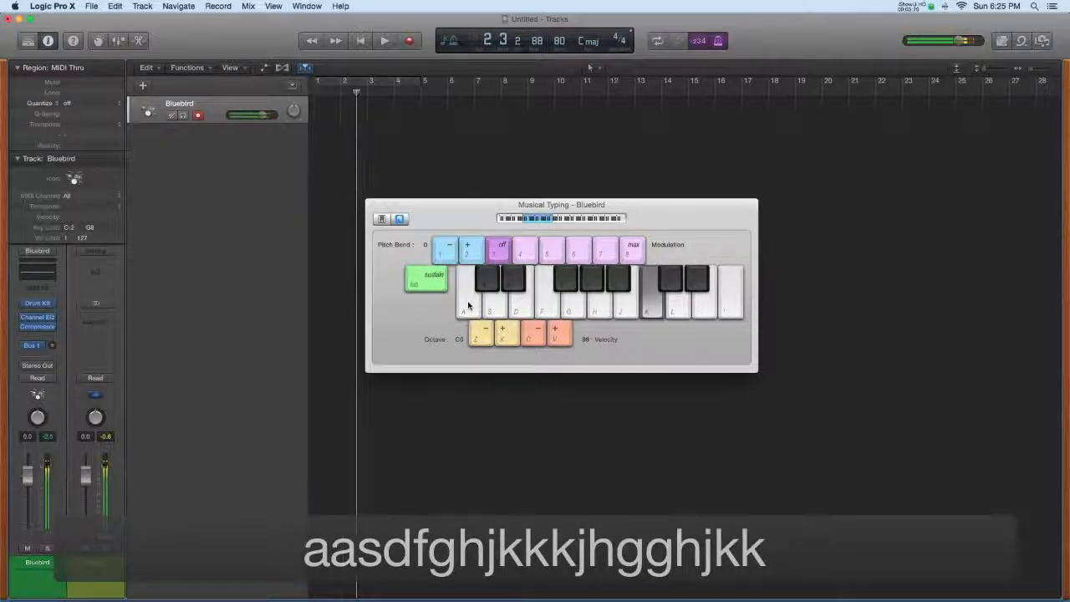
{"action": "key", "text": "k"}
{"action": "key", "text": "k"}
{"action": "key", "text": "k"}
{"action": "key", "text": "k"}
{"action": "key", "text": "l"}
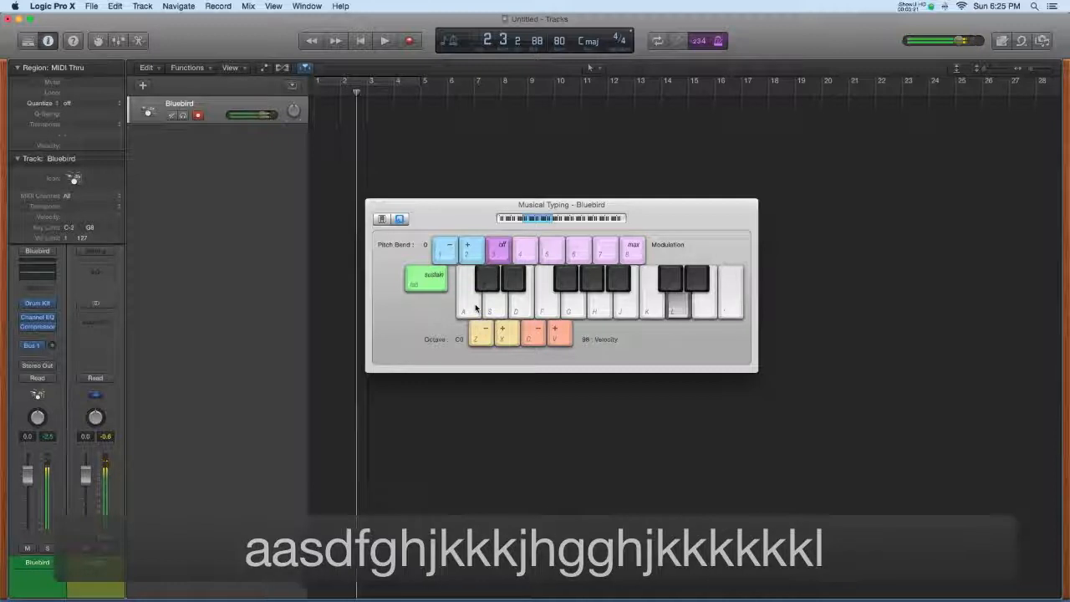
{"action": "key", "text": "l"}
{"action": "key", "text": "k"}
{"action": "key", "text": "k"}
{"action": "key", "text": "k"}
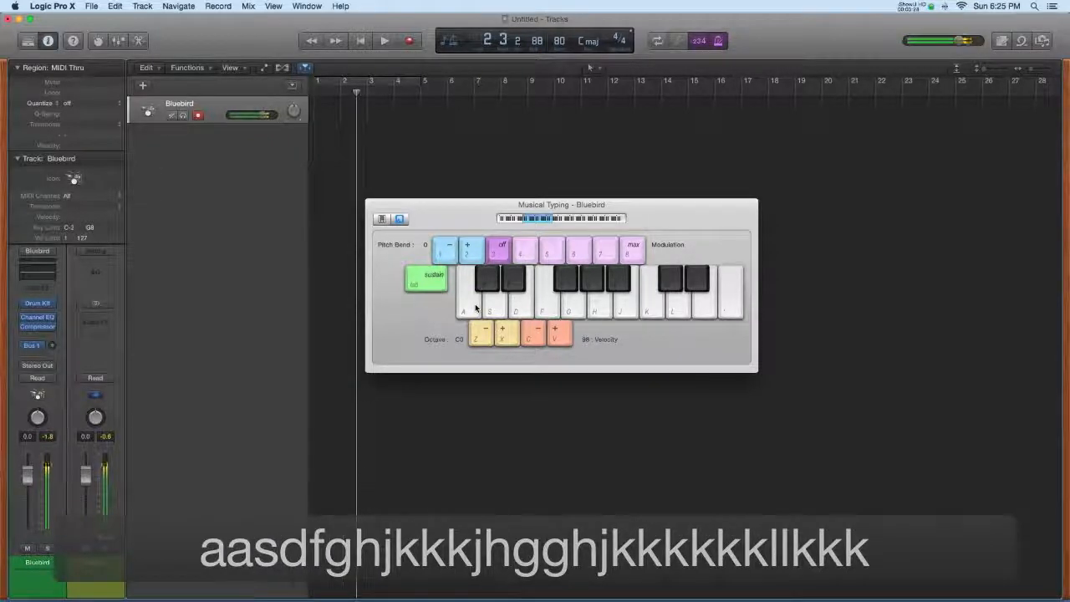
{"action": "key", "text": "l"}
{"action": "key", "text": "k"}
{"action": "key", "text": "k"}
{"action": "key", "text": "l"}
Step: Try shifting the Musical Typing octave down and up, and return it to C0
{"action": "left_click", "coordinate": [483, 338]}
{"action": "left_click", "coordinate": [504, 338]}
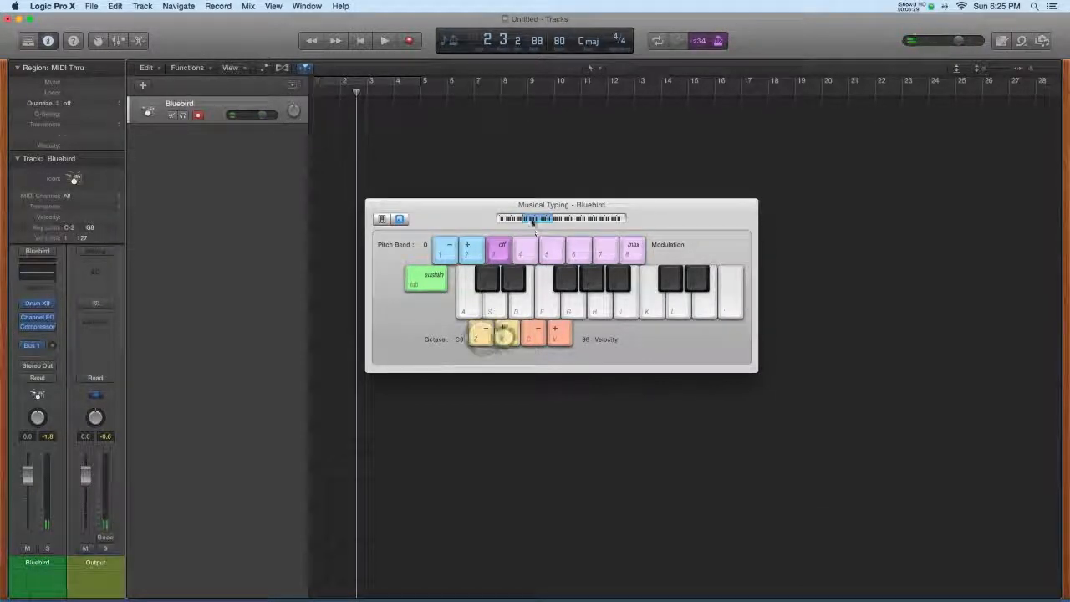
{"action": "left_click", "coordinate": [505, 333]}
{"action": "left_click", "coordinate": [505, 334]}
{"action": "left_click", "coordinate": [478, 336]}
{"action": "left_click", "coordinate": [478, 336]}
Step: Play the K and L notes in Musical Typing to test the kick and snare at octave C0
{"action": "key", "text": "k"}
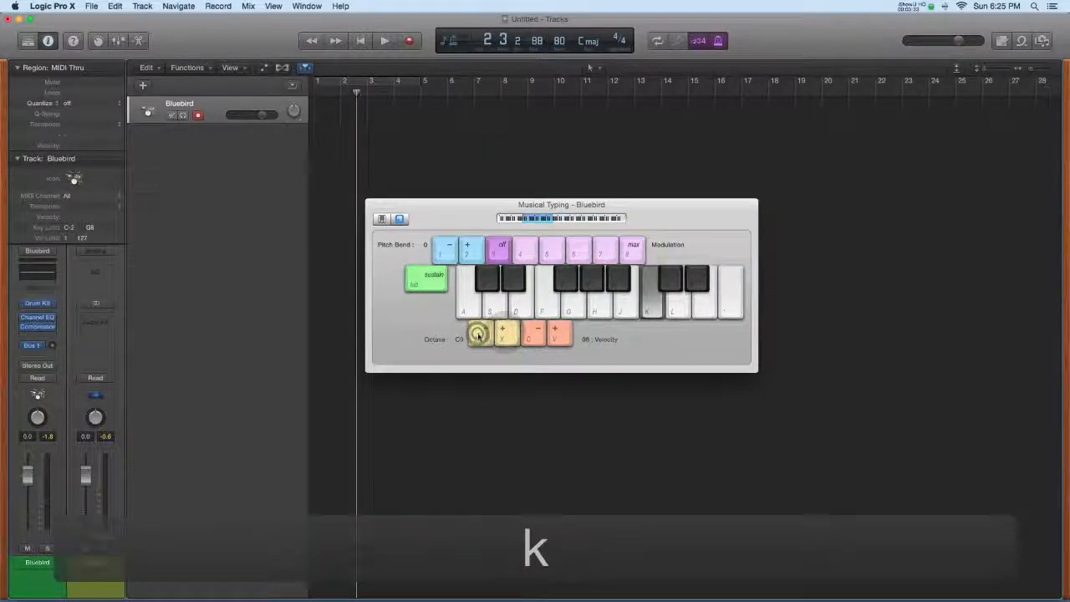
{"action": "key", "text": "k"}
{"action": "key", "text": "l"}
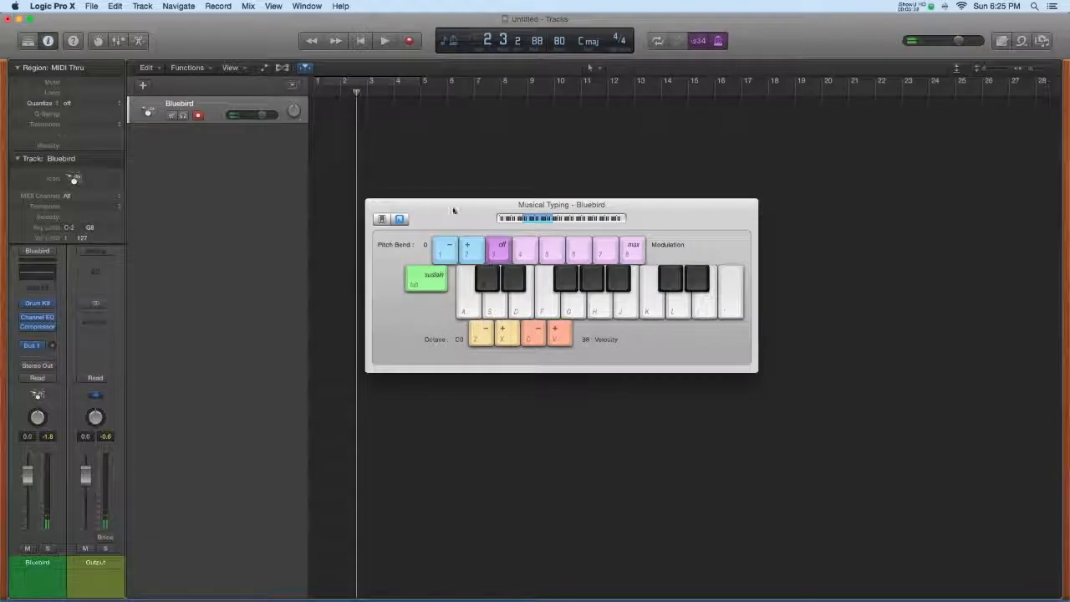
Step: Record a three-bar drum beat on the Bluebird track from bar 1, playing the Musical Typing notes K, K, L three times
{"action": "key", "text": "Return"}
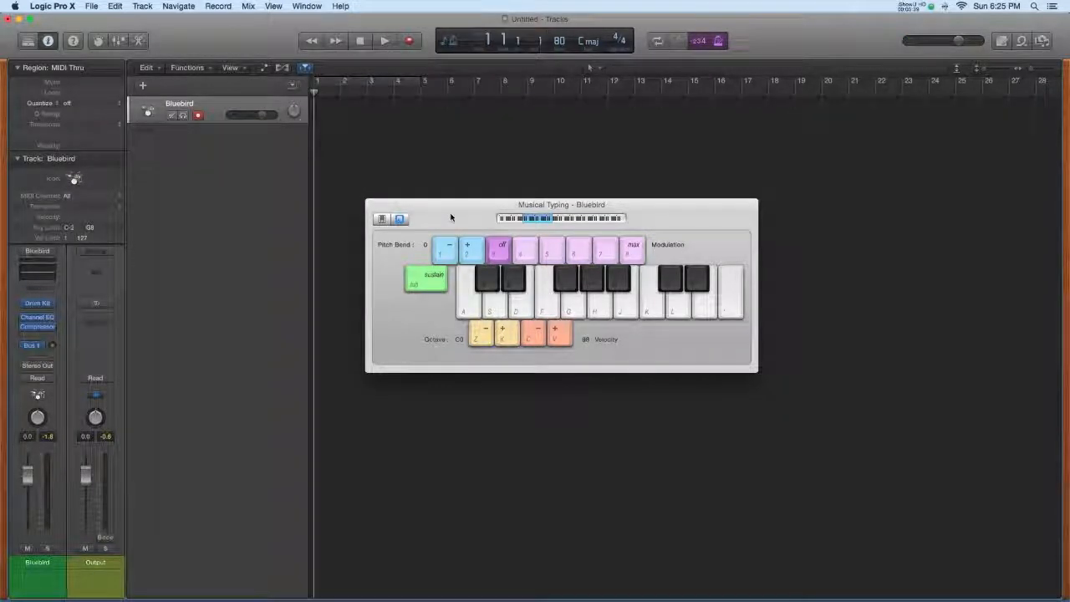
{"action": "key", "text": "r"}
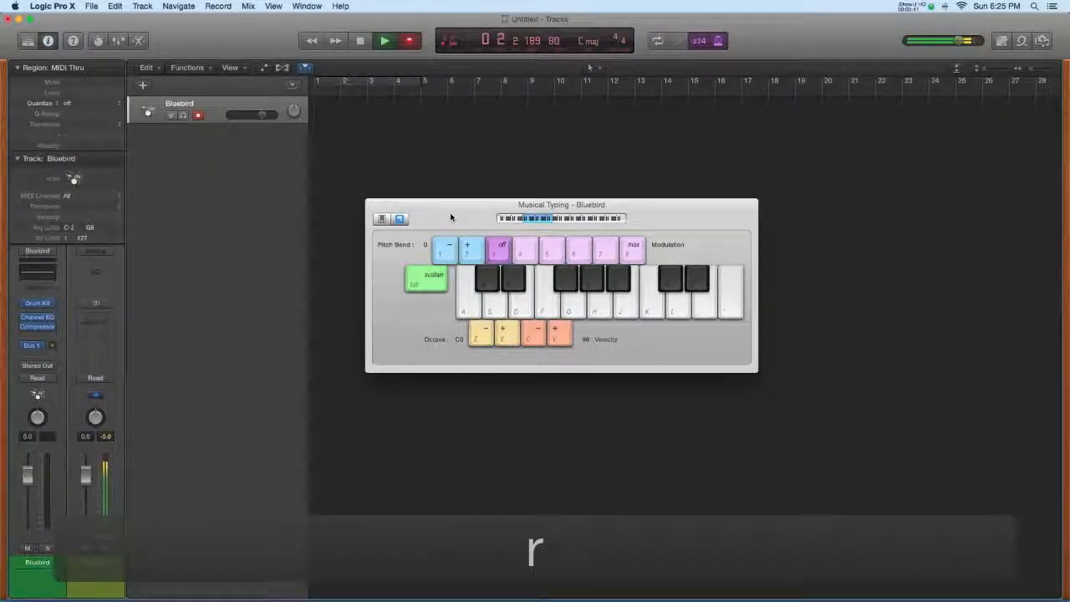
{"action": "key", "text": "k"}
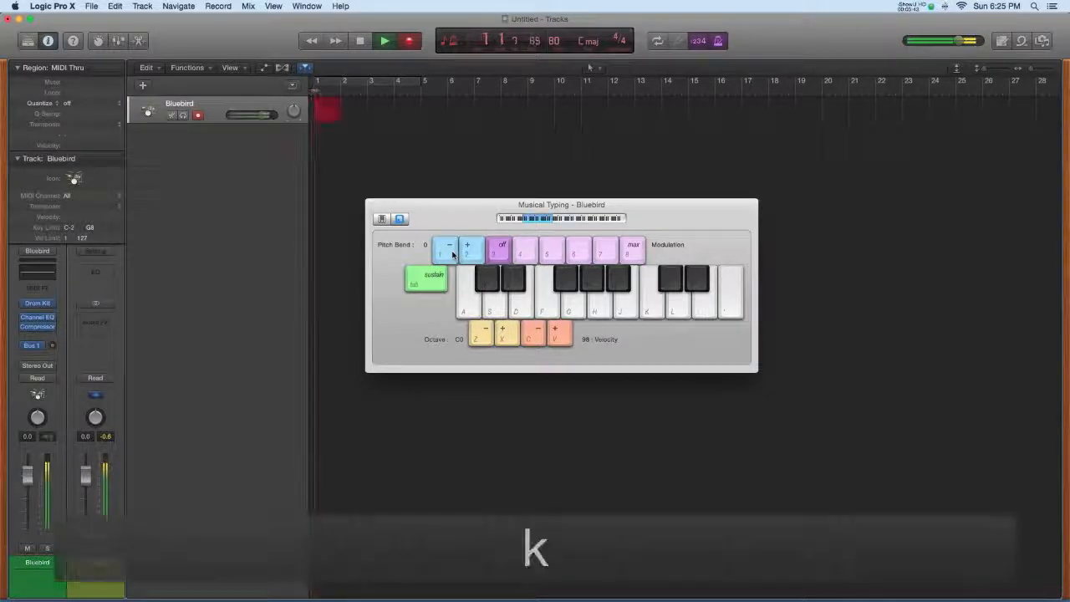
{"action": "key", "text": "k"}
{"action": "key", "text": "l"}
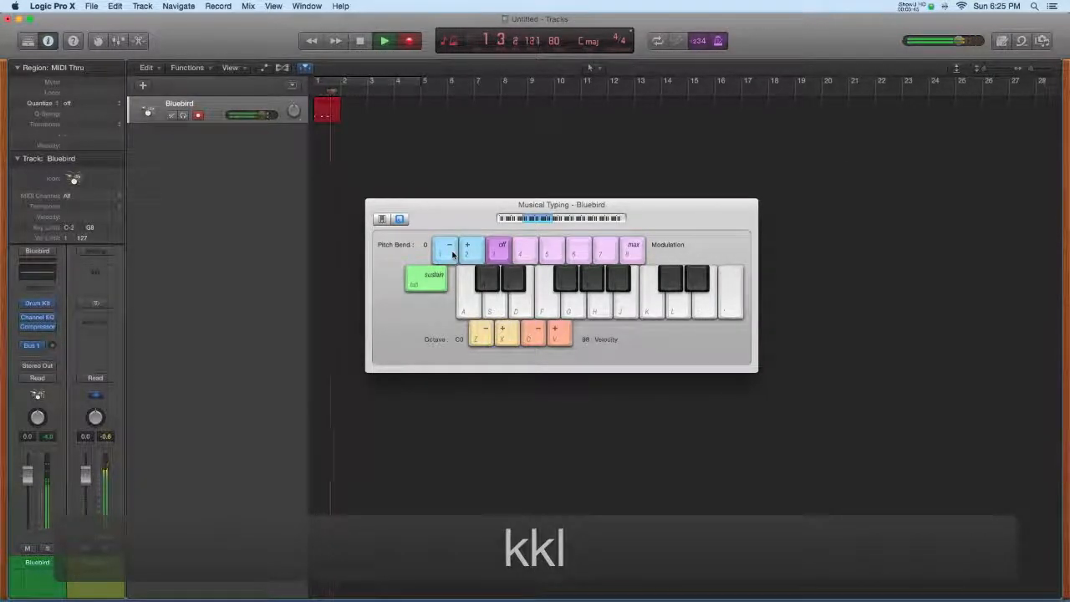
{"action": "key", "text": "k"}
{"action": "key", "text": "k"}
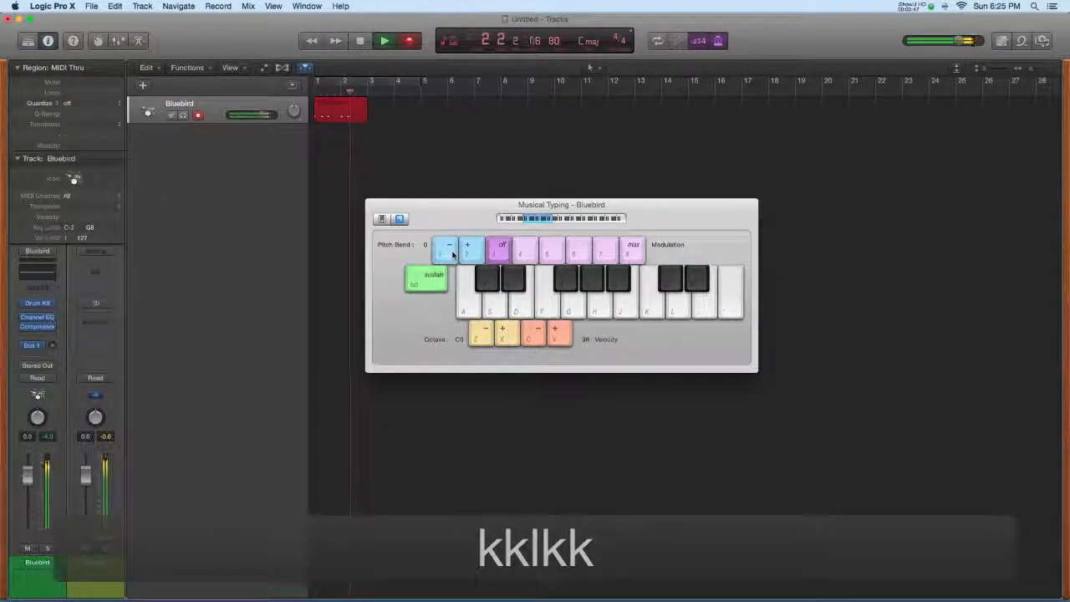
{"action": "key", "text": "l"}
{"action": "key", "text": "k"}
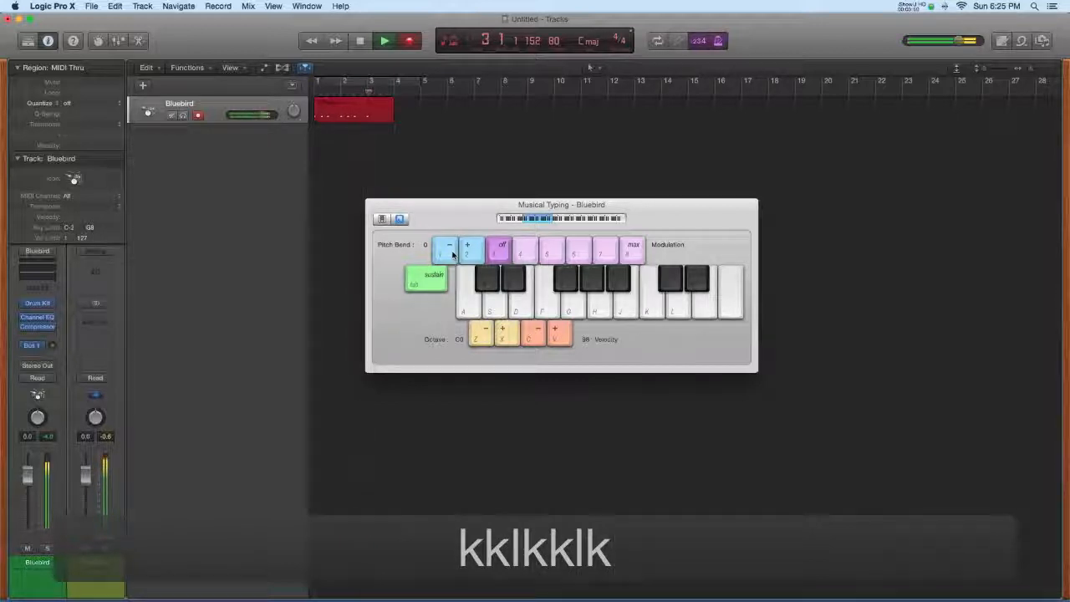
{"action": "key", "text": "k"}
{"action": "key", "text": "l"}
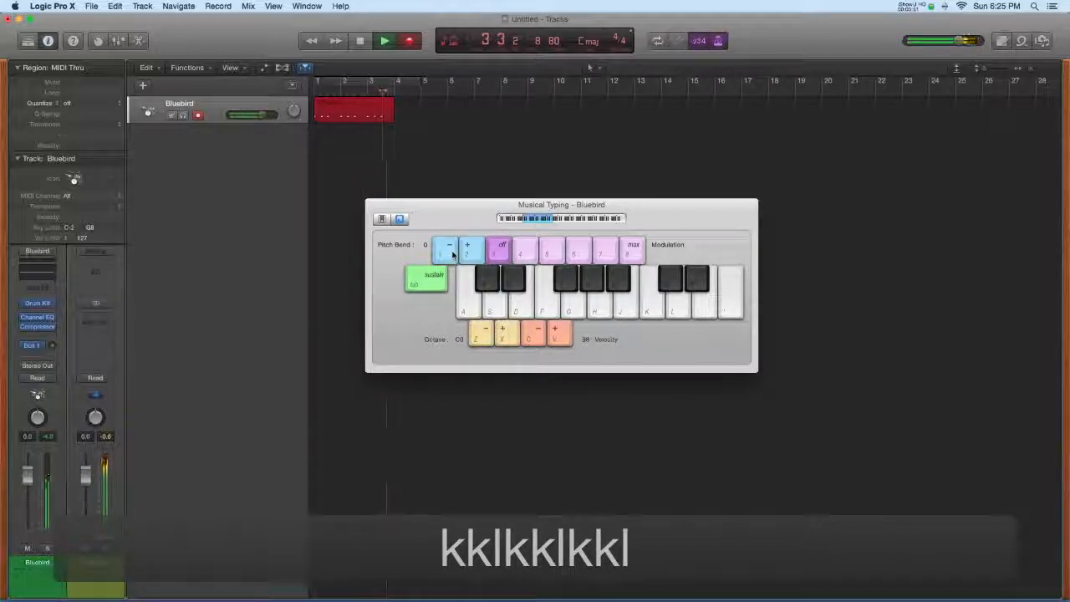
{"action": "key", "text": "space"}
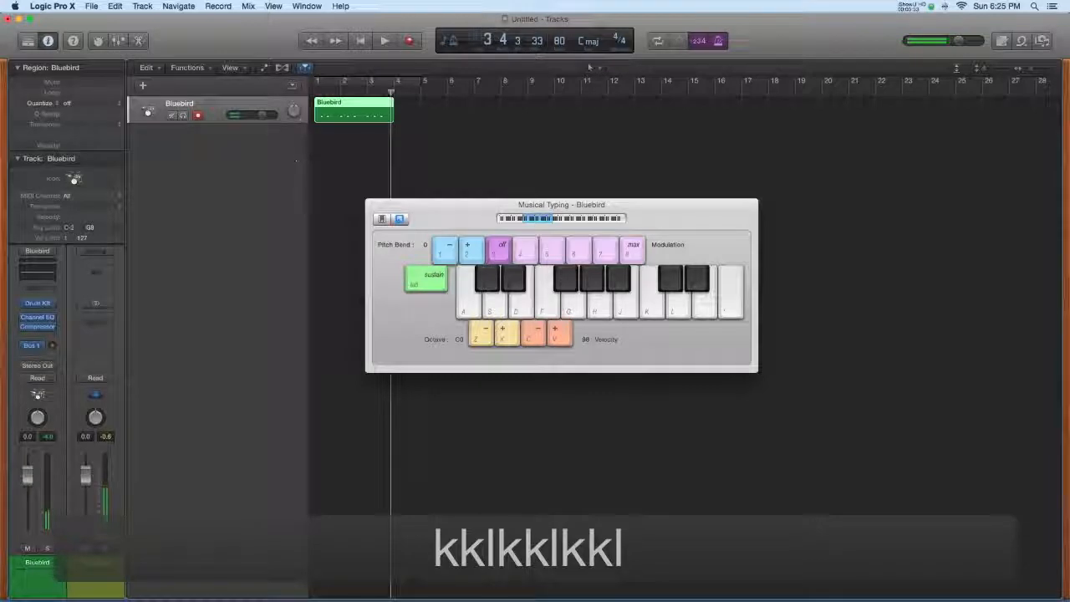
Step: Quantize the recorded Bluebird region to 1/4 Note and play it back from the start
{"action": "left_click", "coordinate": [67, 102]}
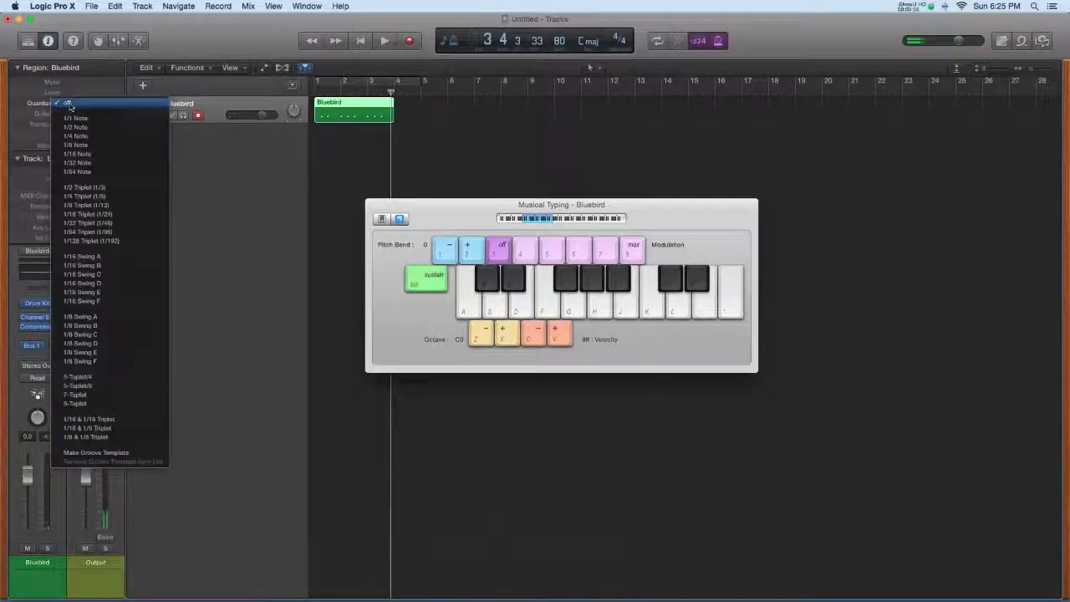
{"action": "left_click", "coordinate": [107, 136]}
{"action": "key", "text": "Return"}
{"action": "key", "text": "space"}
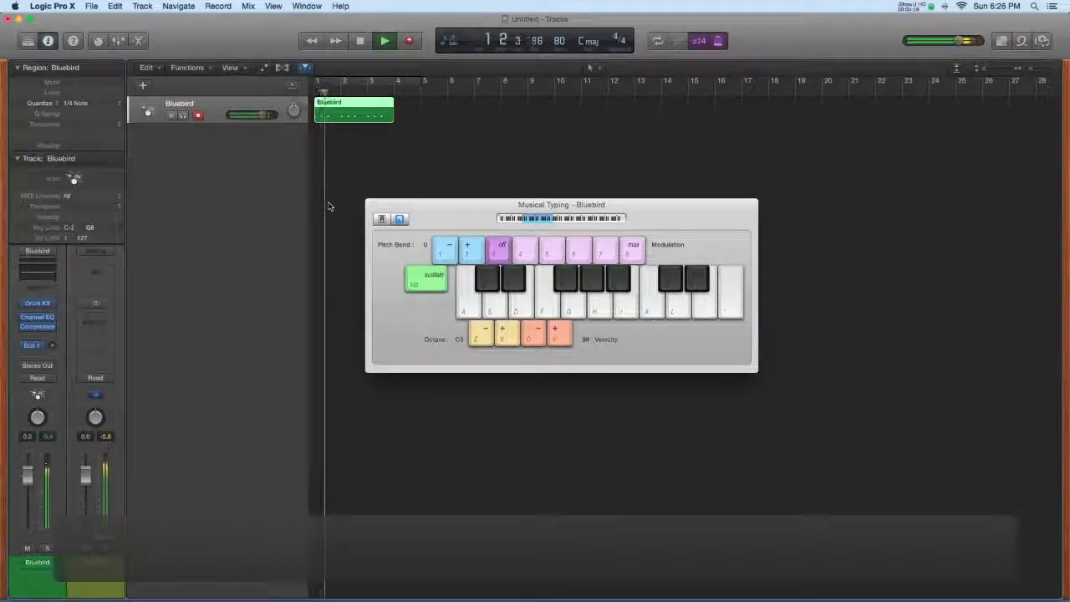